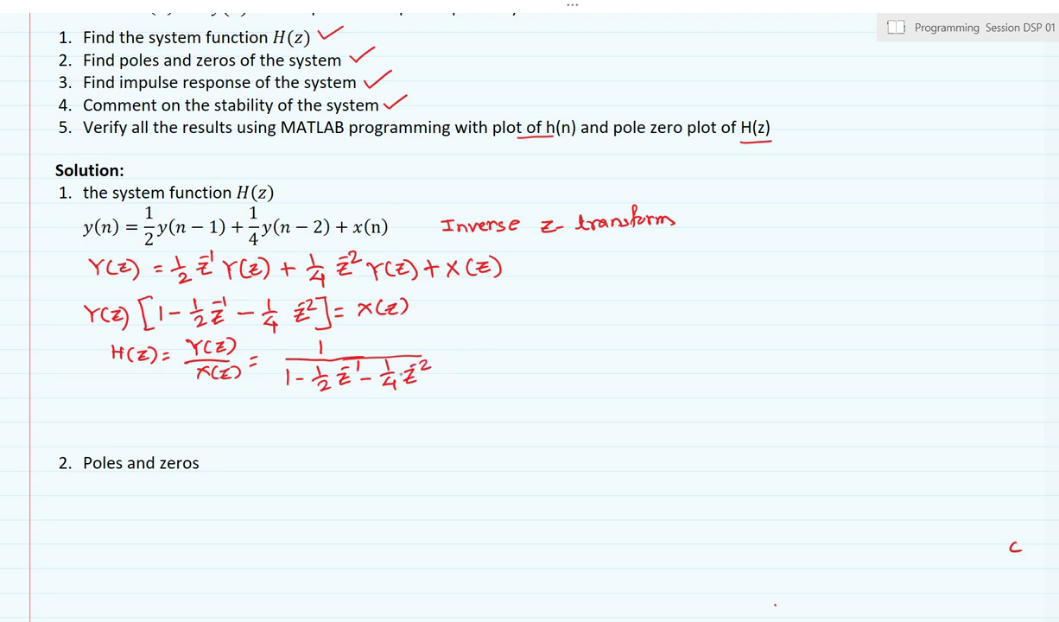
# Step: Handwrite the decimal form of the system function, 1/(1 − 0.5z⁻¹ − 0.25z⁻²), after the fractional form and tick it
pyautogui.moveTo(456, 354); pyautogui.dragTo(467, 359)
pyautogui.moveTo(533, 335)
pyautogui.mouseDown()
pyautogui.moveTo(520, 358)
pyautogui.moveTo(619, 353)
pyautogui.mouseUp()
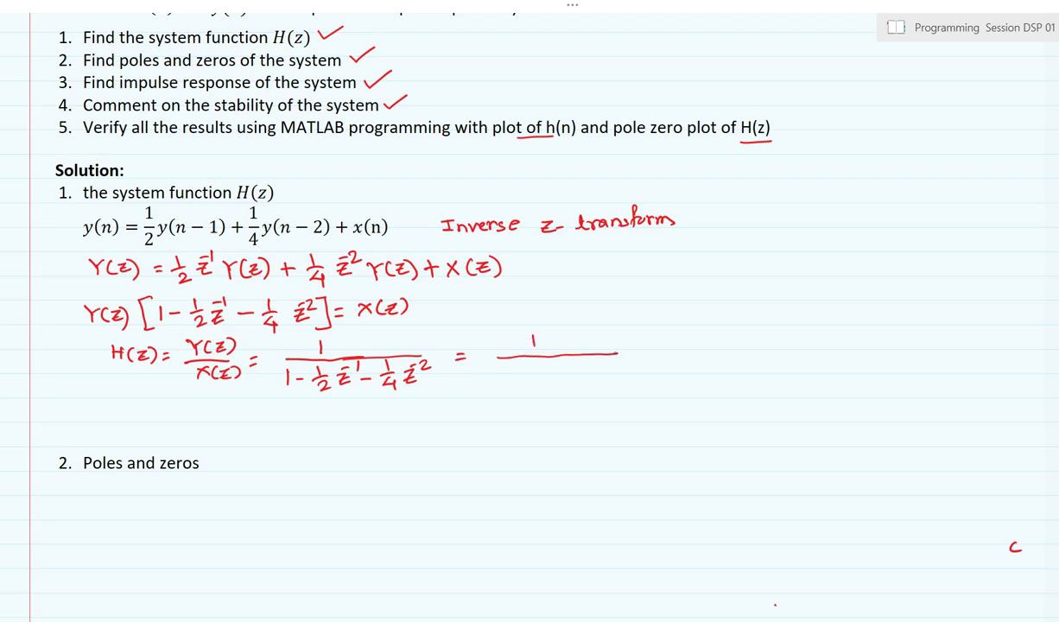
pyautogui.moveTo(494, 370)
pyautogui.mouseDown()
pyautogui.moveTo(494, 384)
pyautogui.moveTo(526, 370)
pyautogui.moveTo(543, 381)
pyautogui.moveTo(555, 366)
pyautogui.moveTo(580, 380)
pyautogui.moveTo(587, 364)
pyautogui.moveTo(656, 377)
pyautogui.moveTo(626, 352)
pyautogui.moveTo(673, 351)
pyautogui.moveTo(683, 375)
pyautogui.moveTo(745, 346)
pyautogui.mouseUp()
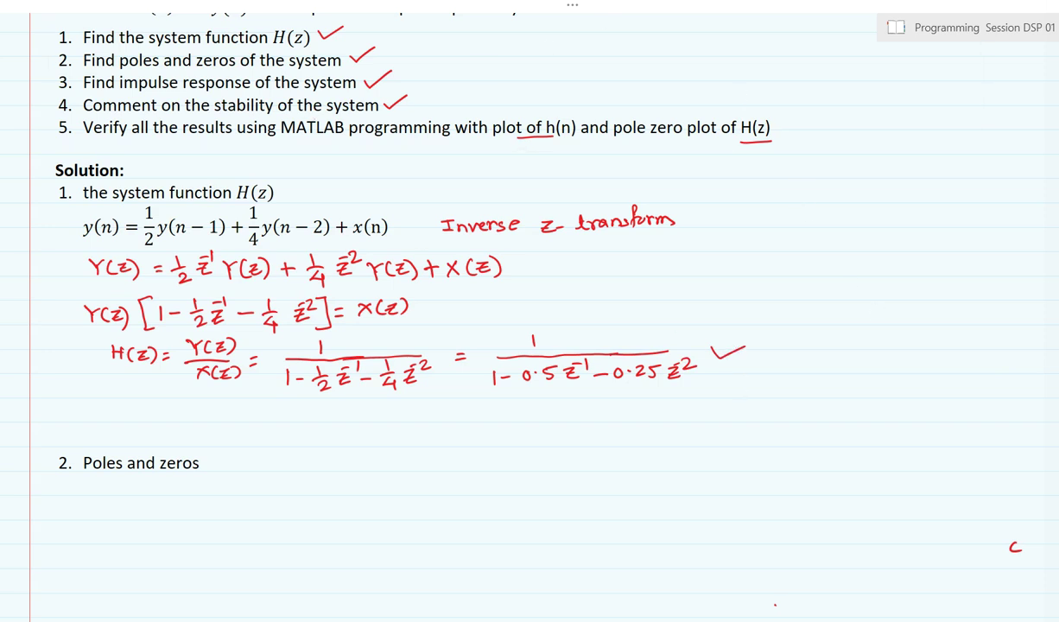
# Step: Under Poles and zeros, handwrite H(z) = 1/(1 − 0.5z⁻¹ − 0.25z⁻²) multiplied by z²/z²
pyautogui.scroll(-5, 745, 384)
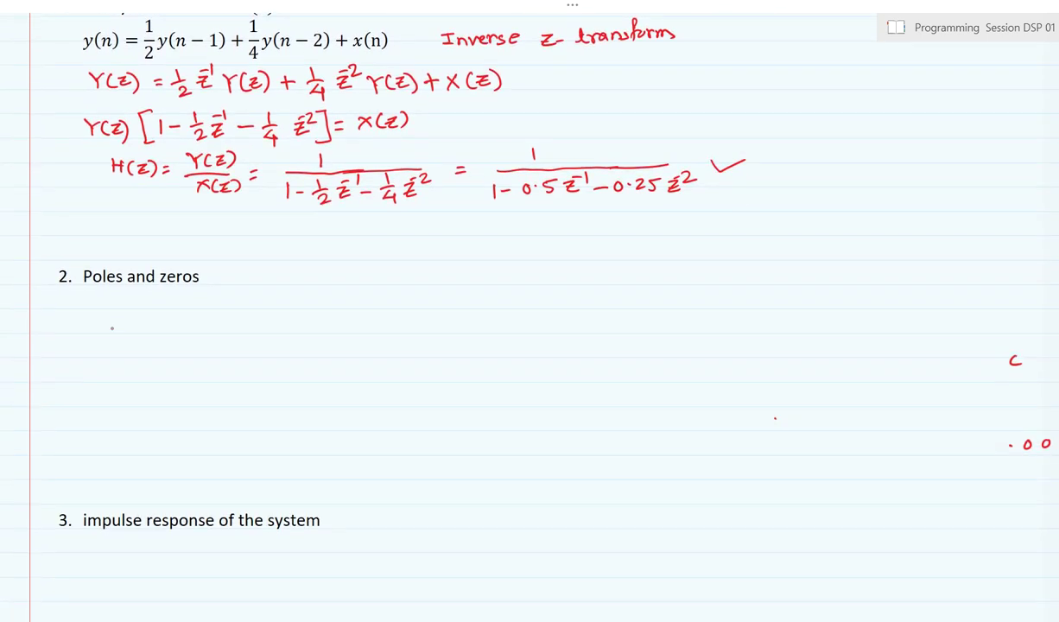
pyautogui.moveTo(119, 299)
pyautogui.mouseDown()
pyautogui.moveTo(120, 311)
pyautogui.moveTo(130, 305)
pyautogui.mouseUp()
pyautogui.moveTo(129, 299)
pyautogui.mouseDown()
pyautogui.moveTo(130, 311)
pyautogui.moveTo(154, 303)
pyautogui.moveTo(157, 314)
pyautogui.moveTo(234, 298)
pyautogui.moveTo(340, 305)
pyautogui.mouseUp()
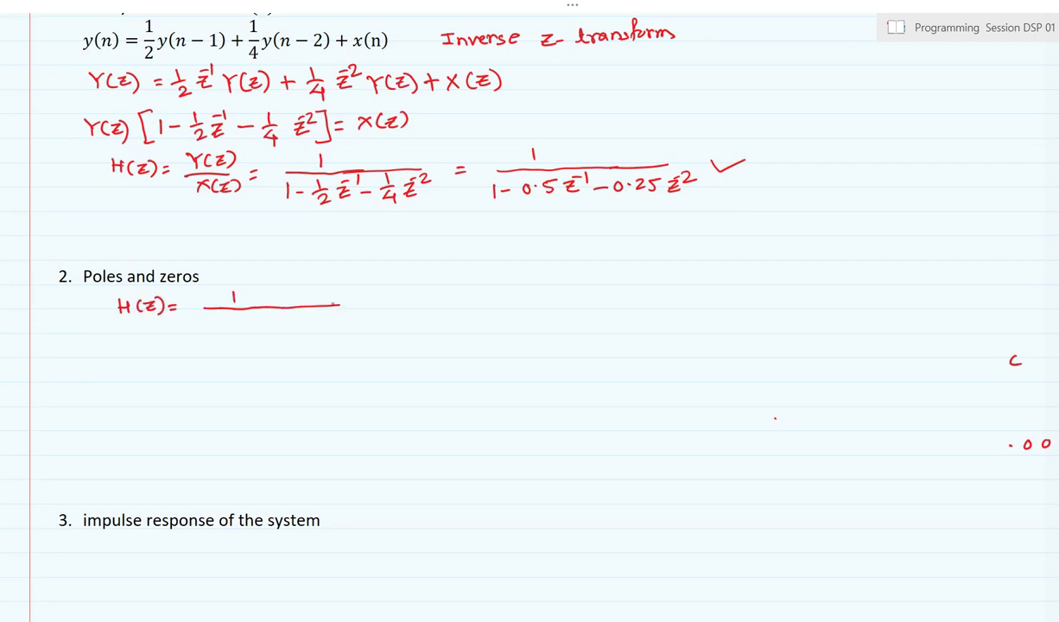
pyautogui.moveTo(206, 315)
pyautogui.mouseDown()
pyautogui.moveTo(206, 329)
pyautogui.moveTo(253, 315)
pyautogui.moveTo(241, 327)
pyautogui.moveTo(282, 317)
pyautogui.moveTo(339, 327)
pyautogui.mouseUp()
pyautogui.click(308, 323)
pyautogui.click(325, 324)
pyautogui.moveTo(351, 317)
pyautogui.mouseDown()
pyautogui.moveTo(344, 326)
pyautogui.moveTo(355, 317)
pyautogui.mouseUp()
pyautogui.moveTo(360, 318)
pyautogui.mouseDown()
pyautogui.moveTo(370, 328)
pyautogui.moveTo(382, 313)
pyautogui.moveTo(395, 317)
pyautogui.mouseUp()
pyautogui.moveTo(321, 306)
pyautogui.mouseDown()
pyautogui.moveTo(449, 303)
pyautogui.moveTo(447, 291)
pyautogui.moveTo(461, 288)
pyautogui.moveTo(437, 309)
pyautogui.moveTo(464, 323)
pyautogui.mouseUp()
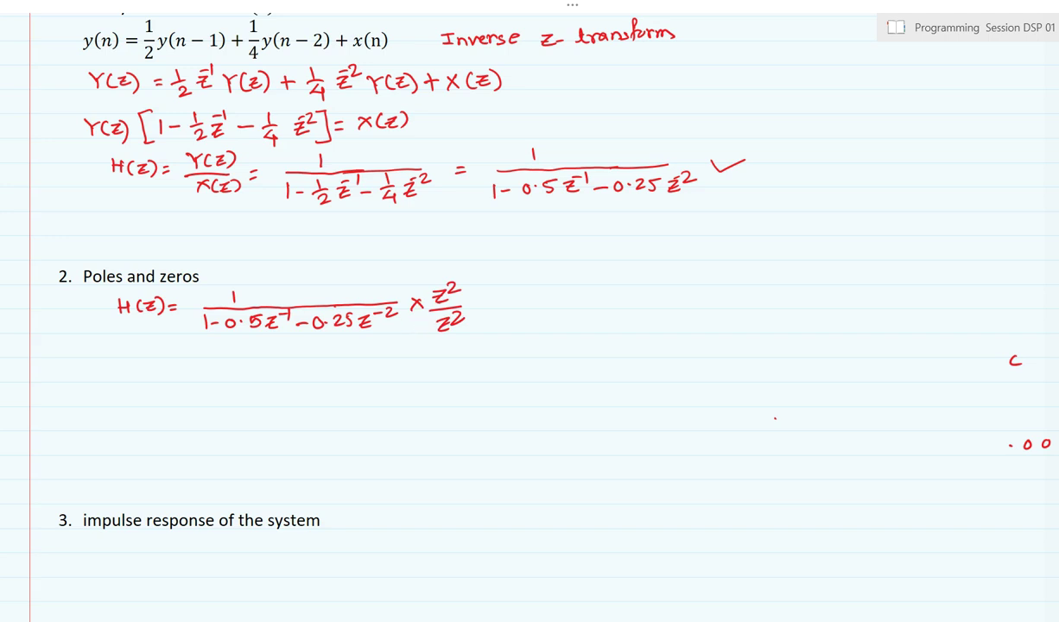
# Step: Underline z⁻² in the denominator with a wavy mark and write the result as = z²/(z² − 0.5z − 0.25)
pyautogui.moveTo(364, 339); pyautogui.dragTo(390, 333)
pyautogui.moveTo(484, 302); pyautogui.dragTo(495, 309)
pyautogui.moveTo(604, 291)
pyautogui.mouseDown()
pyautogui.moveTo(605, 303)
pyautogui.moveTo(628, 295)
pyautogui.mouseUp()
pyautogui.moveTo(531, 304); pyautogui.dragTo(695, 303)
pyautogui.moveTo(534, 320)
pyautogui.mouseDown()
pyautogui.moveTo(550, 338)
pyautogui.moveTo(554, 324)
pyautogui.moveTo(608, 333)
pyautogui.moveTo(640, 319)
pyautogui.moveTo(643, 334)
pyautogui.moveTo(677, 319)
pyautogui.moveTo(711, 332)
pyautogui.mouseUp()
pyautogui.click(687, 327)
pyautogui.moveTo(713, 318); pyautogui.dragTo(745, 302)
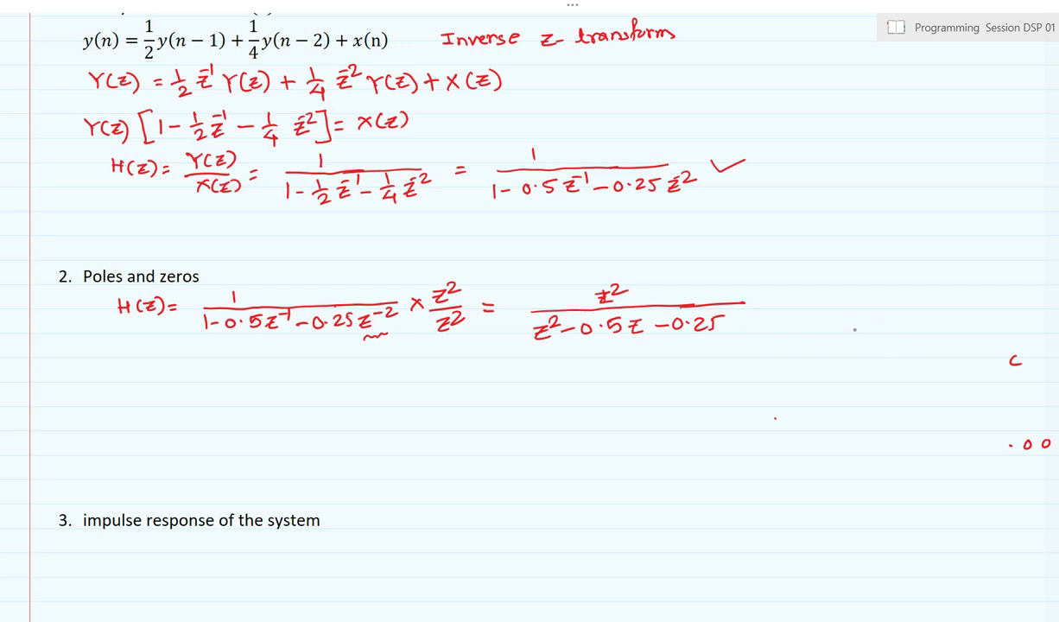
# Step: Handwrite the quadratic formula P1, P2 = (−b ± √(b² − 4ac))/2a beside the H(z) expression
pyautogui.moveTo(848, 340); pyautogui.dragTo(907, 329)
pyautogui.moveTo(899, 336); pyautogui.dragTo(956, 321)
pyautogui.moveTo(951, 316); pyautogui.dragTo(955, 328)
pyautogui.moveTo(963, 323)
pyautogui.mouseDown()
pyautogui.moveTo(1033, 304)
pyautogui.moveTo(996, 325)
pyautogui.moveTo(1018, 321)
pyautogui.mouseUp()
pyautogui.moveTo(1028, 317)
pyautogui.mouseDown()
pyautogui.moveTo(1024, 325)
pyautogui.moveTo(1042, 325)
pyautogui.mouseUp()
pyautogui.moveTo(1055, 318); pyautogui.dragTo(1049, 325)
pyautogui.moveTo(923, 330); pyautogui.dragTo(1042, 330)
pyautogui.moveTo(971, 338); pyautogui.dragTo(986, 347)
pyautogui.moveTo(992, 339); pyautogui.dragTo(1024, 364)
# Step: Write the coefficients a = 1, b = −0.5, c = −0.25 beneath the quadratic formula
pyautogui.moveTo(895, 371)
pyautogui.mouseDown()
pyautogui.moveTo(897, 381)
pyautogui.moveTo(909, 372)
pyautogui.mouseUp()
pyautogui.moveTo(901, 378); pyautogui.dragTo(917, 381)
pyautogui.moveTo(928, 378); pyautogui.dragTo(947, 382)
pyautogui.moveTo(956, 373); pyautogui.dragTo(965, 379)
pyautogui.moveTo(971, 377); pyautogui.dragTo(989, 373)
pyautogui.moveTo(996, 378); pyautogui.dragTo(1006, 383)
pyautogui.moveTo(1021, 380); pyautogui.dragTo(1018, 386)
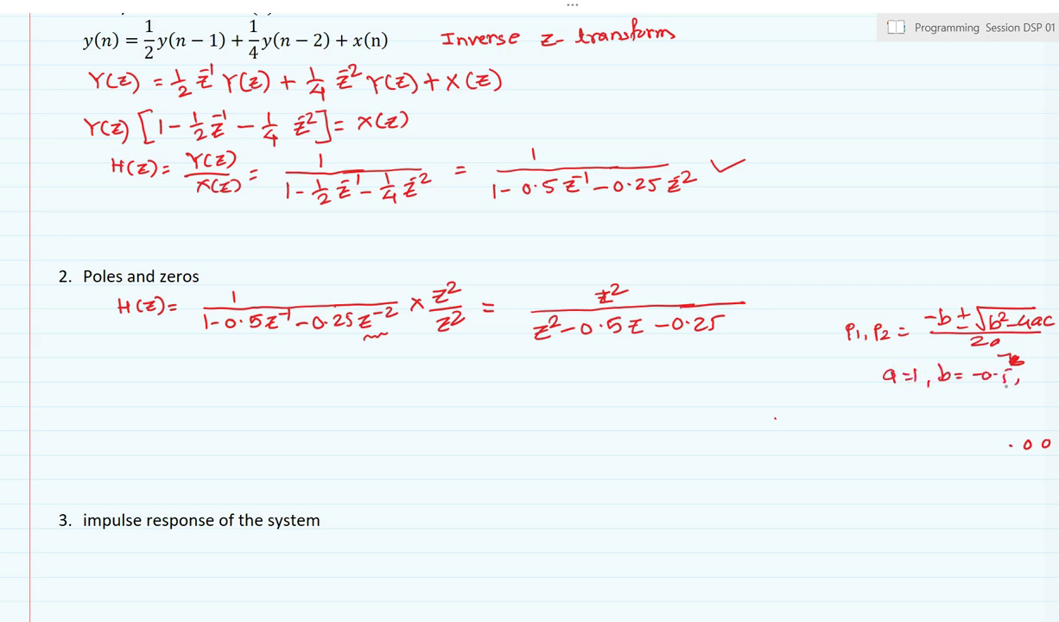
pyautogui.moveTo(938, 397); pyautogui.dragTo(938, 407)
pyautogui.moveTo(943, 397); pyautogui.dragTo(954, 401)
pyautogui.moveTo(961, 399); pyautogui.dragTo(993, 400)
pyautogui.moveTo(1003, 393); pyautogui.dragTo(1017, 401)
# Step: Write the factored form of H(z) on a new line as = z²/((z − 0.8090)(z + 0.3090))
pyautogui.moveTo(167, 388); pyautogui.dragTo(178, 394)
pyautogui.moveTo(250, 375)
pyautogui.mouseDown()
pyautogui.moveTo(263, 384)
pyautogui.moveTo(276, 375)
pyautogui.mouseUp()
pyautogui.moveTo(209, 390); pyautogui.dragTo(361, 389)
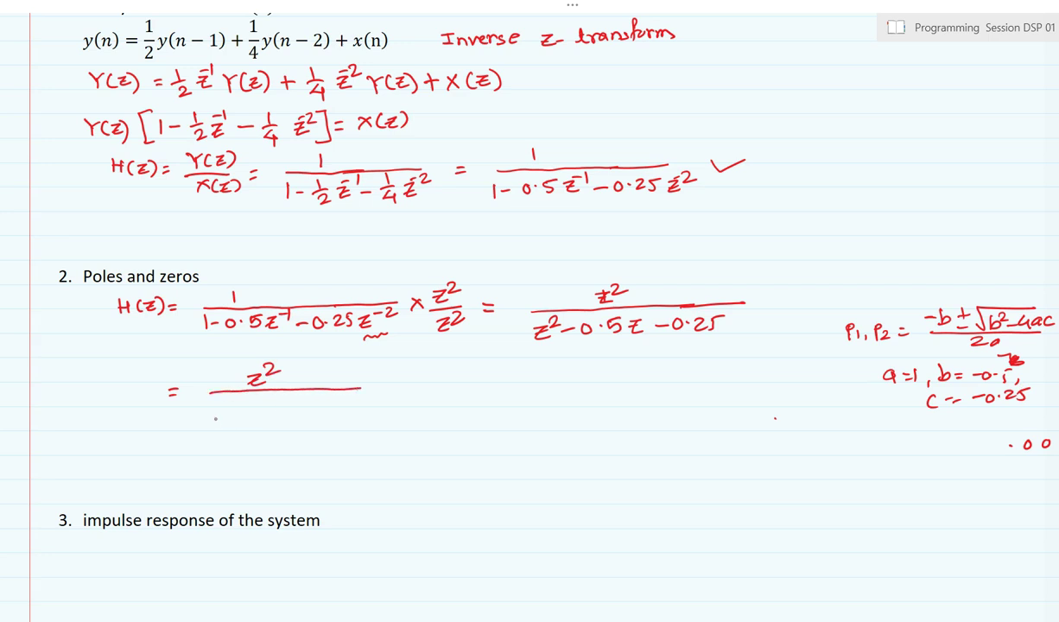
pyautogui.moveTo(209, 404)
pyautogui.mouseDown()
pyautogui.moveTo(206, 422)
pyautogui.moveTo(232, 420)
pyautogui.moveTo(247, 390)
pyautogui.moveTo(319, 400)
pyautogui.mouseUp()
pyautogui.click(257, 398)
pyautogui.moveTo(332, 393)
pyautogui.mouseDown()
pyautogui.moveTo(334, 421)
pyautogui.moveTo(372, 388)
pyautogui.moveTo(444, 383)
pyautogui.mouseUp()
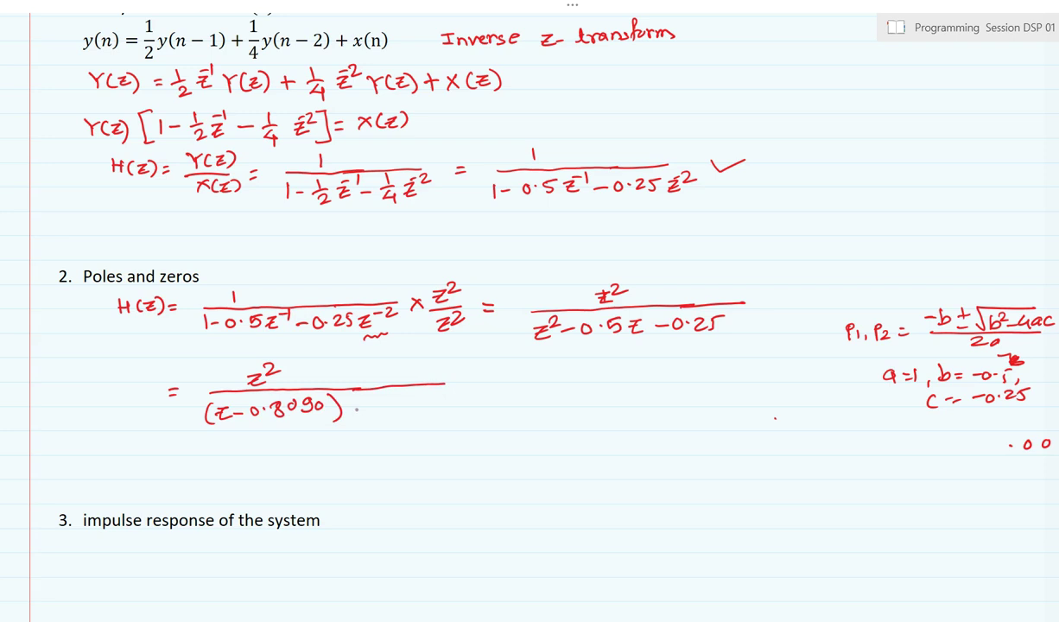
pyautogui.moveTo(361, 402); pyautogui.dragTo(357, 424)
pyautogui.moveTo(368, 400)
pyautogui.mouseDown()
pyautogui.moveTo(385, 418)
pyautogui.moveTo(409, 402)
pyautogui.moveTo(437, 400)
pyautogui.moveTo(449, 413)
pyautogui.moveTo(463, 400)
pyautogui.mouseUp()
pyautogui.click(419, 409)
pyautogui.moveTo(473, 393); pyautogui.dragTo(471, 413)
pyautogui.moveTo(415, 386); pyautogui.dragTo(484, 382)
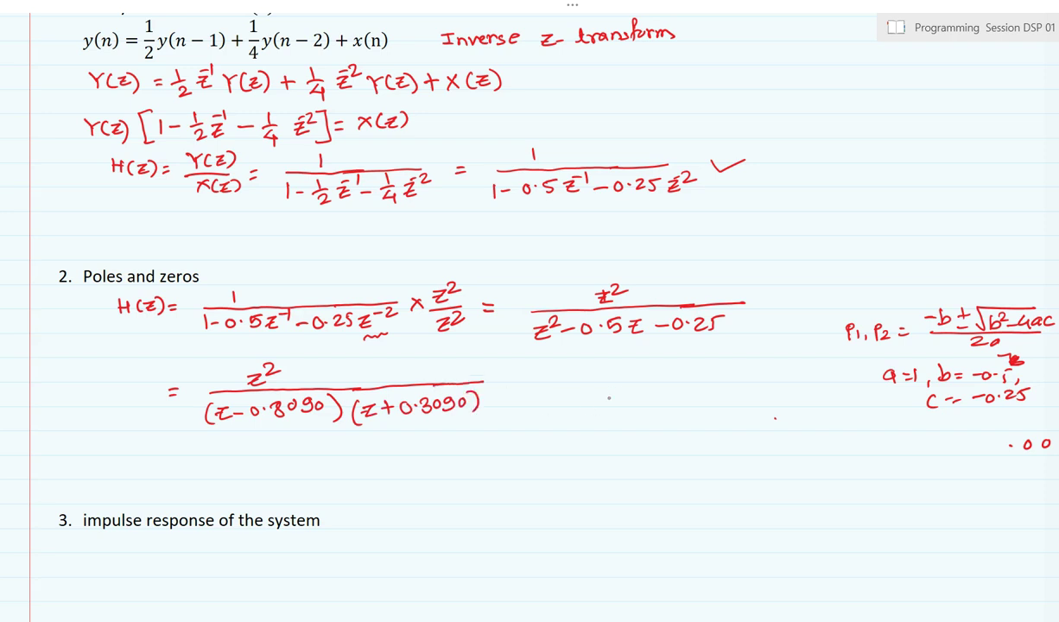
# Step: Note "two zeros", "both z = 0" beside the factored form and write the label "two poles" beneath it
pyautogui.moveTo(578, 391); pyautogui.dragTo(752, 397)
pyautogui.moveTo(765, 390)
pyautogui.mouseDown()
pyautogui.moveTo(758, 398)
pyautogui.moveTo(766, 389)
pyautogui.moveTo(726, 380)
pyautogui.moveTo(763, 380)
pyautogui.mouseUp()
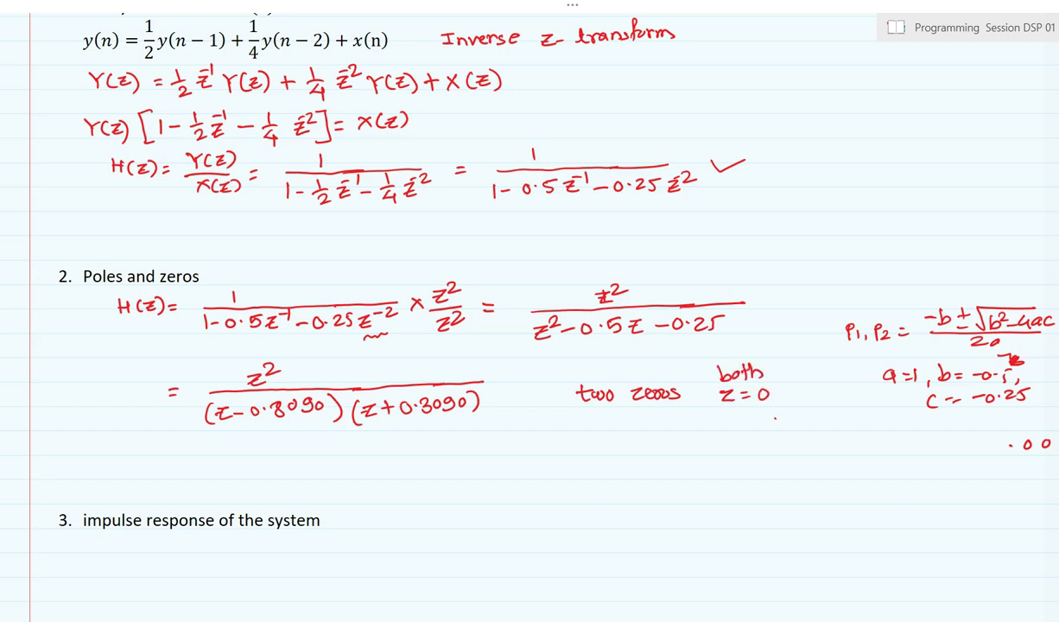
pyautogui.moveTo(580, 426)
pyautogui.mouseDown()
pyautogui.moveTo(581, 441)
pyautogui.moveTo(587, 430)
pyautogui.moveTo(667, 439)
pyautogui.mouseUp()
pyautogui.moveTo(674, 430); pyautogui.dragTo(671, 441)
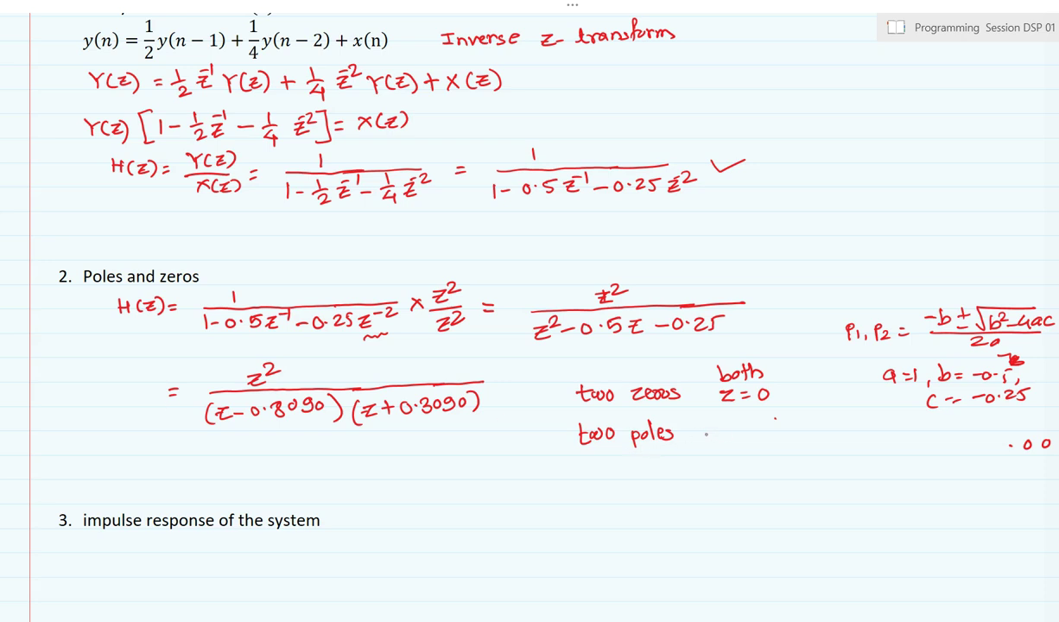
# Step: Write the pole values P1 = 0.8090 and P2 = −0.3090 after the "two poles" label
pyautogui.moveTo(707, 429)
pyautogui.mouseDown()
pyautogui.moveTo(707, 440)
pyautogui.moveTo(736, 433)
pyautogui.mouseUp()
pyautogui.moveTo(726, 437)
pyautogui.mouseDown()
pyautogui.moveTo(779, 427)
pyautogui.moveTo(786, 438)
pyautogui.mouseUp()
pyautogui.click(754, 436)
pyautogui.moveTo(800, 426); pyautogui.dragTo(803, 427)
pyautogui.moveTo(820, 433); pyautogui.dragTo(852, 439)
pyautogui.moveTo(860, 431); pyautogui.dragTo(921, 438)
pyautogui.click(913, 437)
pyautogui.moveTo(936, 428)
pyautogui.mouseDown()
pyautogui.moveTo(943, 438)
pyautogui.moveTo(957, 430)
pyautogui.mouseUp()
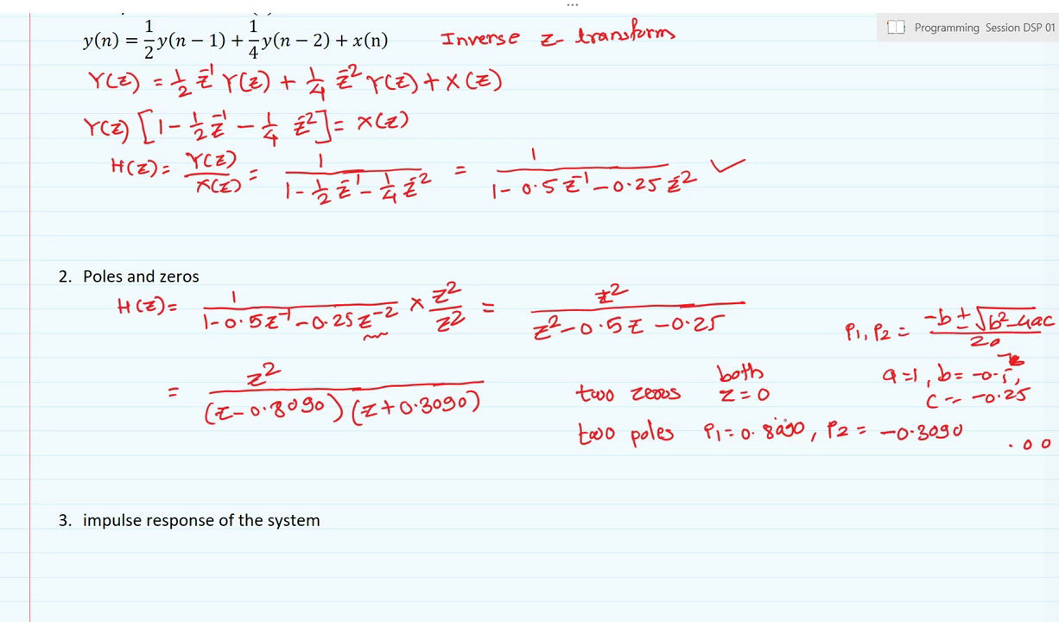